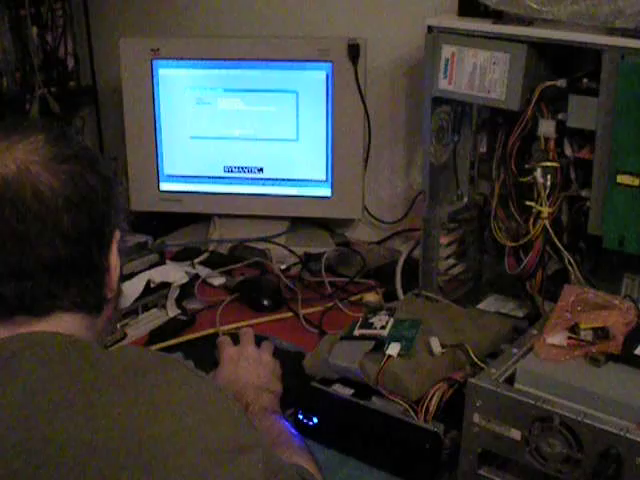
Dismiss Norton Ghost's opening splash dialog to reach the main screen menu.
{"action": "key", "text": "Return"}
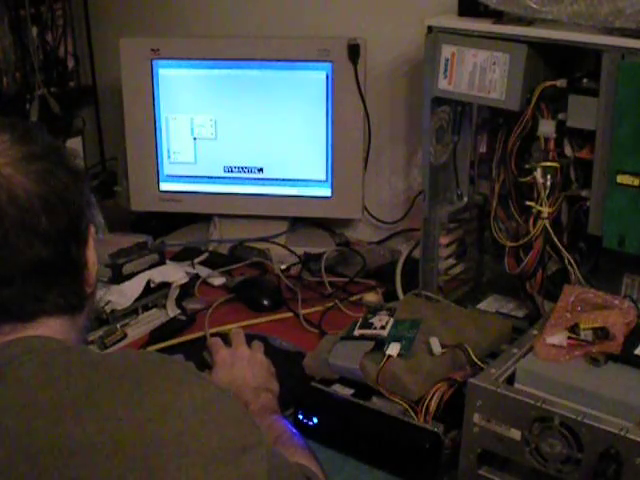